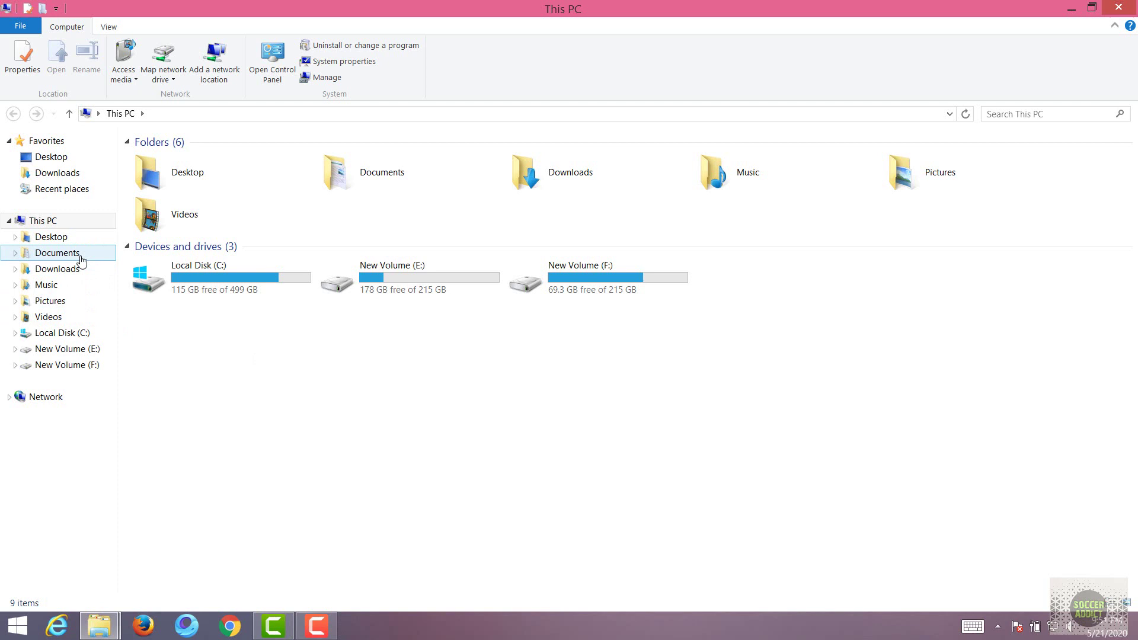
- Open Documents > Rockstar Games > GTA V and open settings.xml with WordPad
{"action": "left_click", "coordinate": [58, 253]}
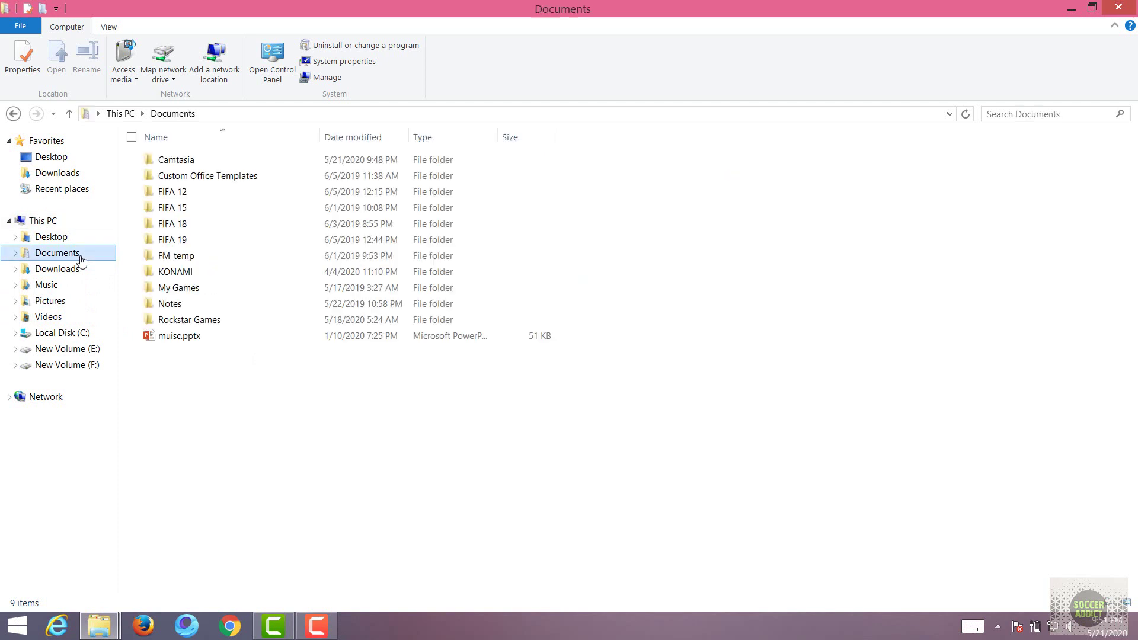
{"action": "double_click", "coordinate": [259, 325]}
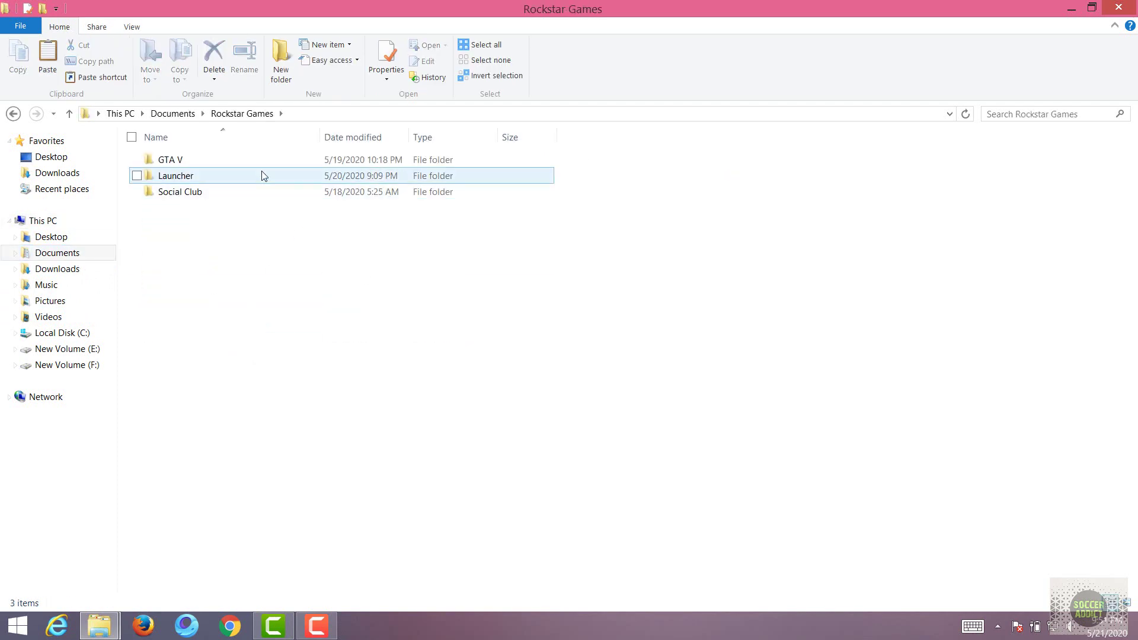
{"action": "double_click", "coordinate": [243, 166]}
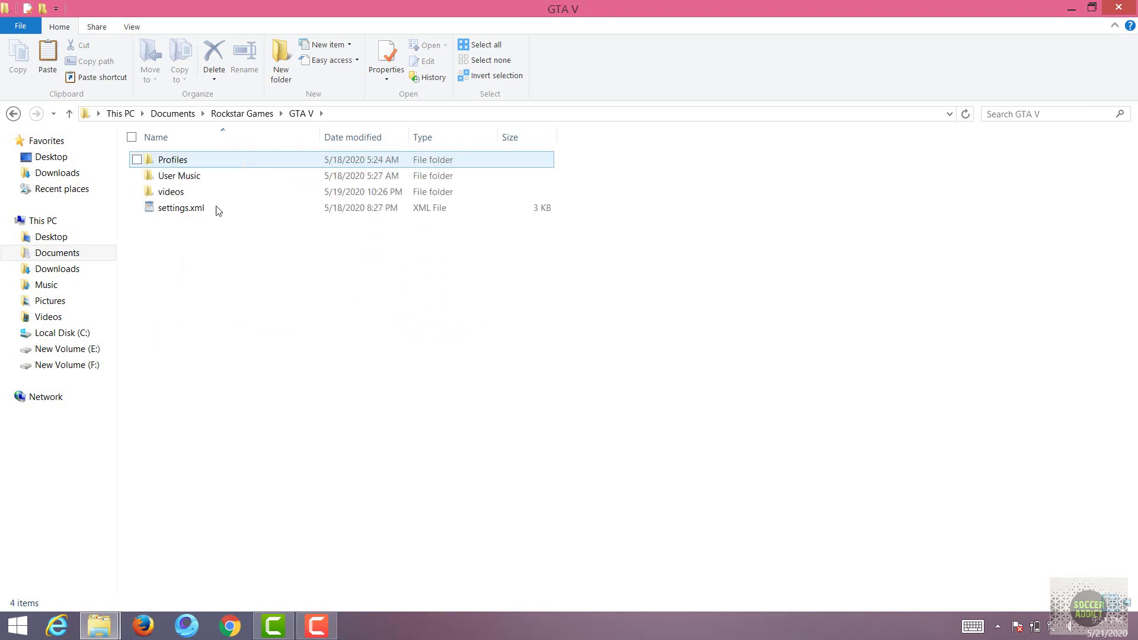
{"action": "right_click", "coordinate": [161, 212]}
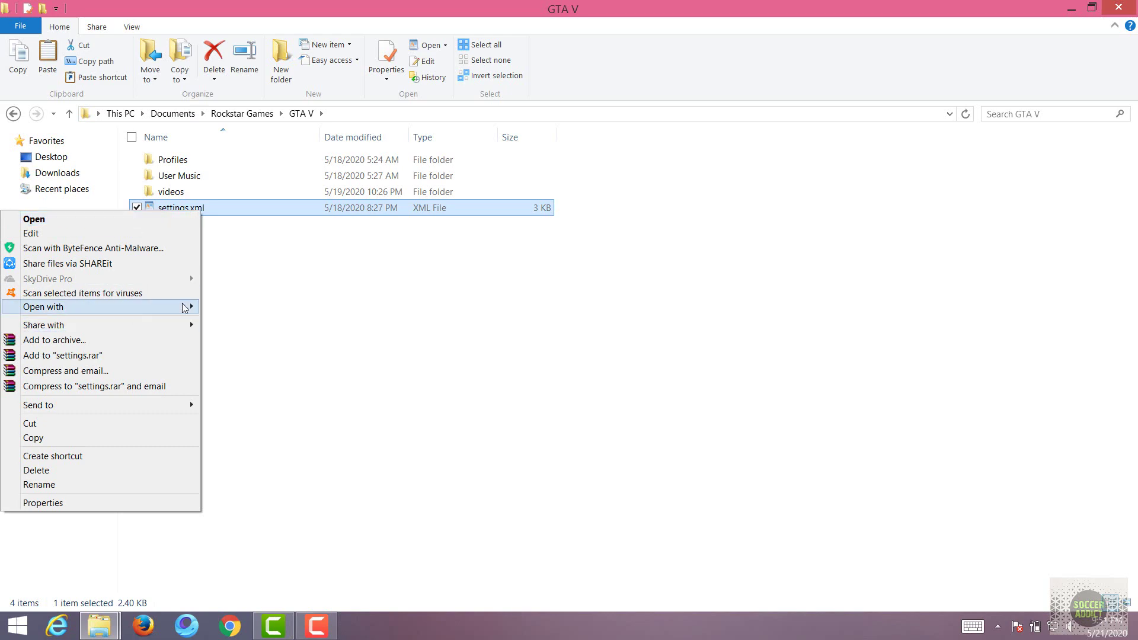
{"action": "mouse_move", "coordinate": [43, 307]}
{"action": "left_click", "coordinate": [261, 368]}
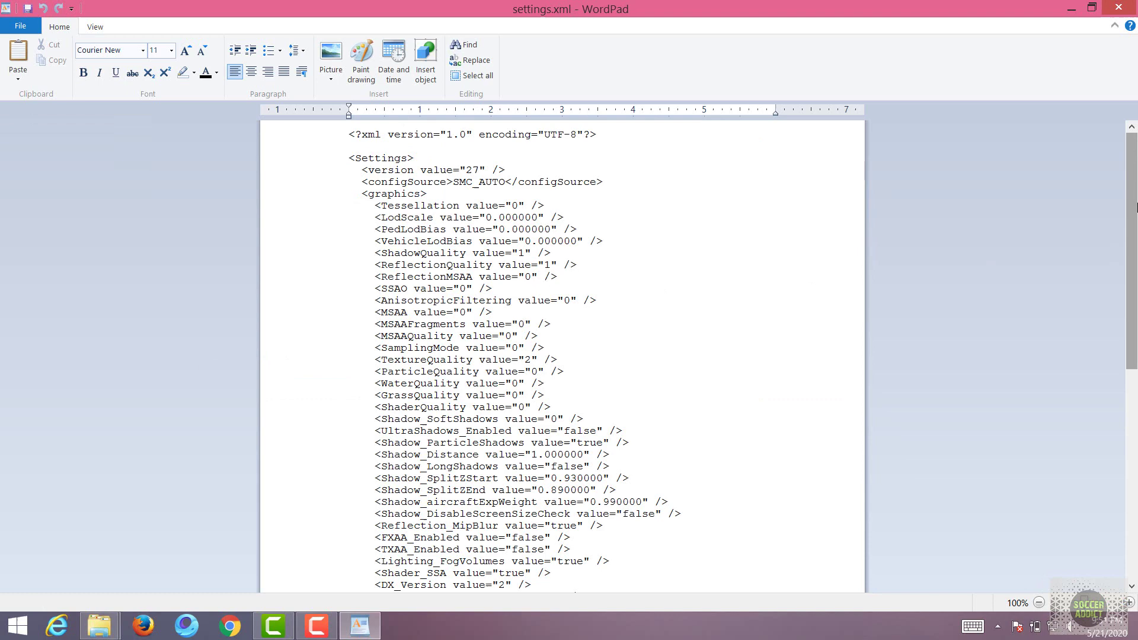
{"action": "left_click_drag", "start_coordinate": [1133, 212], "coordinate": [1133, 453]}
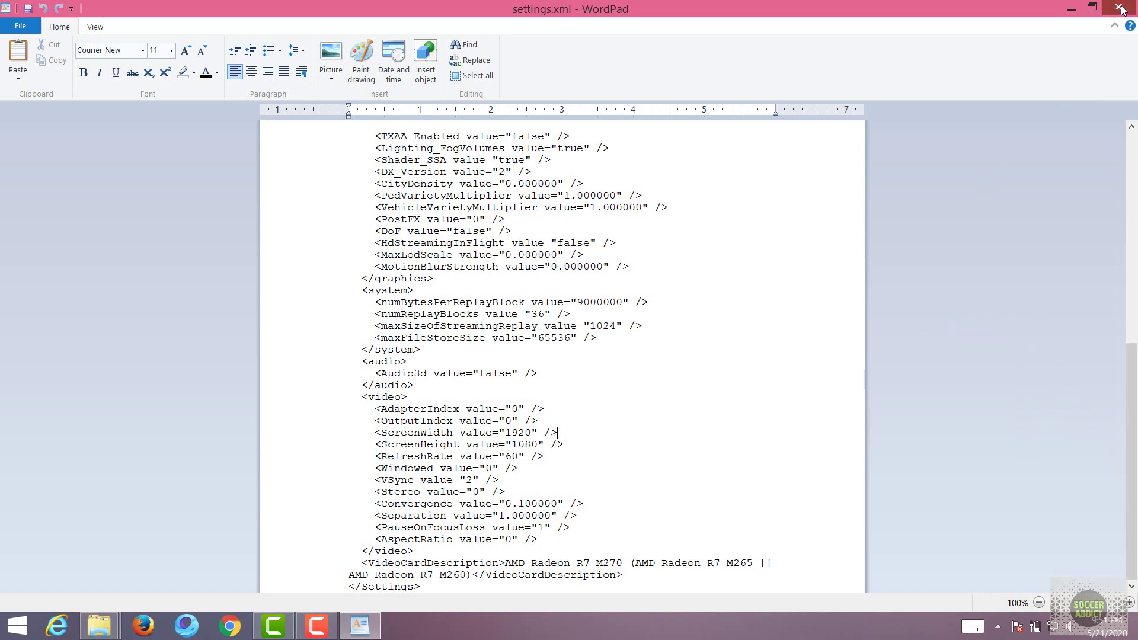
- Close WordPad and deselect settings.xml in the GTA V folder
{"action": "left_click", "coordinate": [1122, 8]}
{"action": "left_click", "coordinate": [647, 329]}
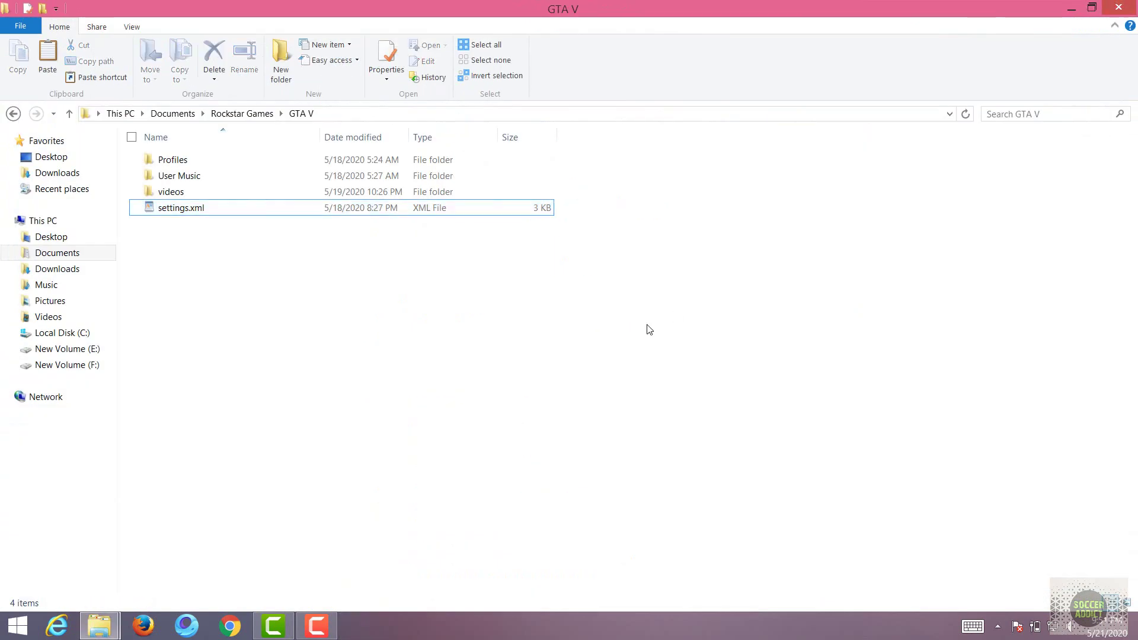